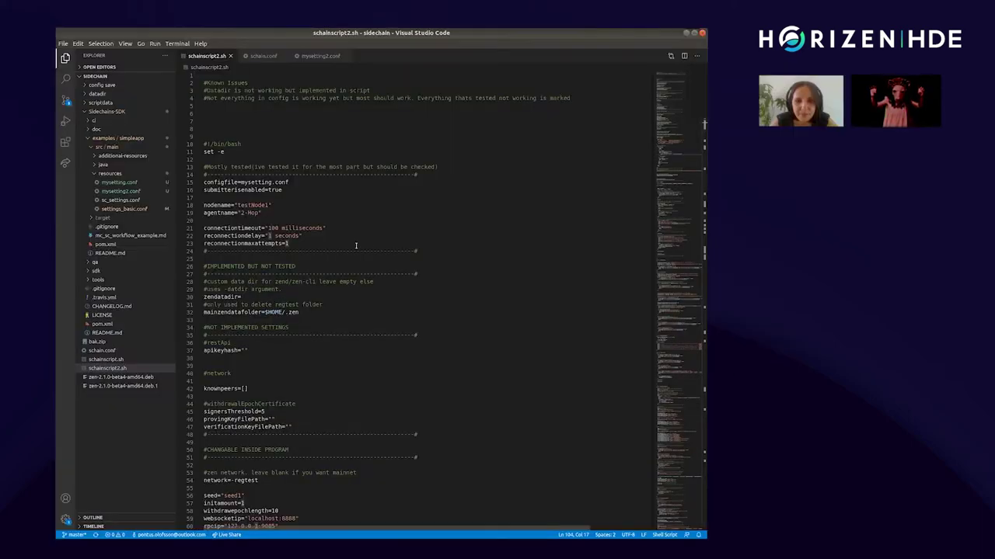
pyautogui.scroll(-5, 356, 246)
pyautogui.scroll(-6, 356, 246)
pyautogui.scroll(-8, 355, 244)
pyautogui.scroll(-9, 354, 243)
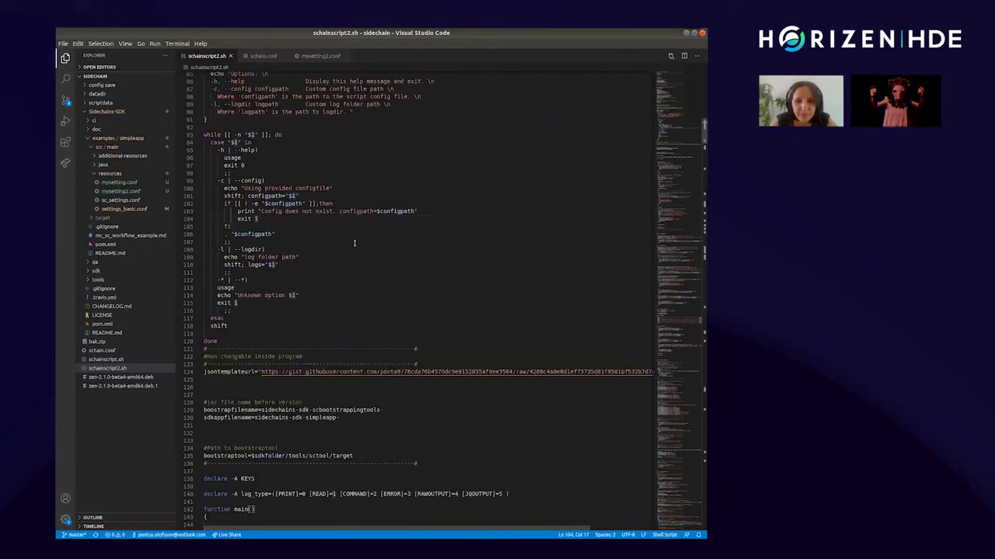
pyautogui.scroll(-8, 354, 243)
pyautogui.scroll(-8, 354, 243)
pyautogui.scroll(-8, 355, 243)
pyautogui.scroll(-8, 355, 244)
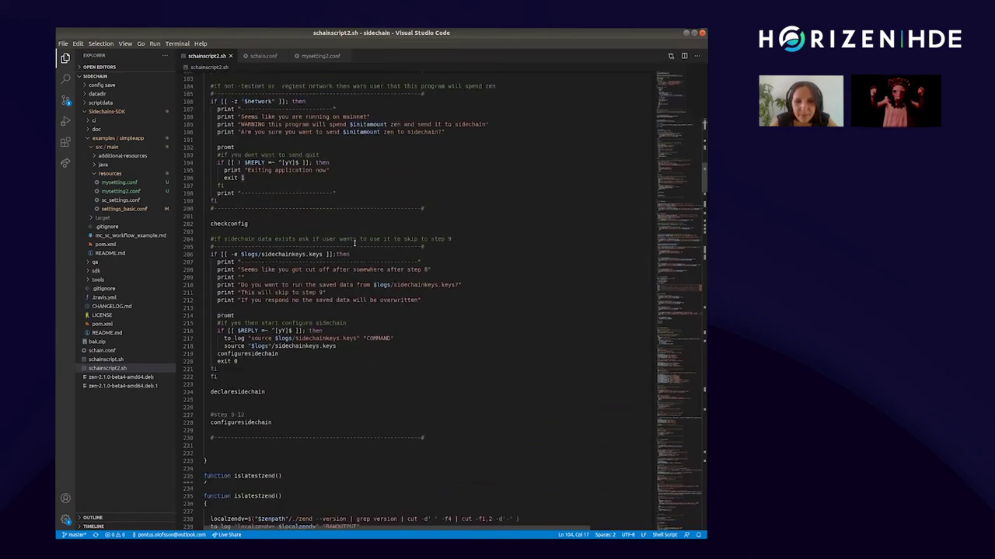
pyautogui.scroll(-7, 355, 244)
pyautogui.scroll(-7, 355, 243)
pyautogui.scroll(-7, 355, 243)
pyautogui.scroll(-6, 355, 243)
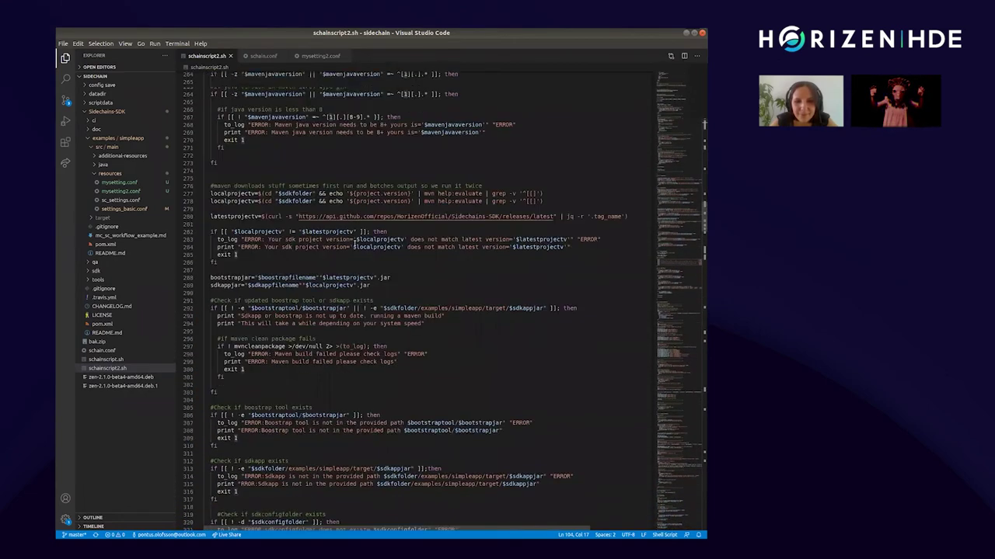
pyautogui.scroll(-7, 354, 243)
pyautogui.scroll(-7, 355, 243)
pyautogui.scroll(-7, 354, 243)
pyautogui.scroll(-7, 354, 243)
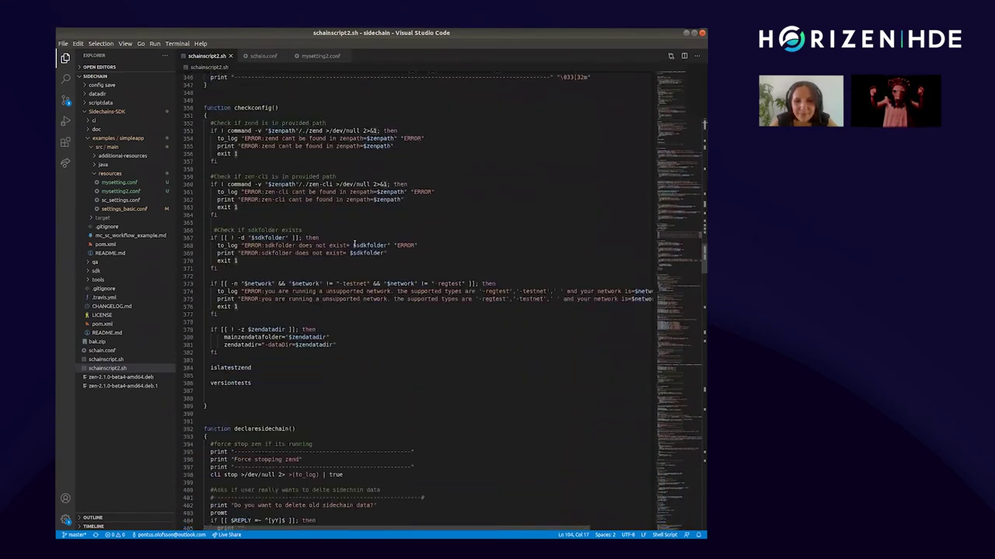
pyautogui.scroll(-7, 354, 243)
pyautogui.scroll(-7, 354, 243)
pyautogui.scroll(-7, 354, 243)
pyautogui.scroll(-7, 355, 243)
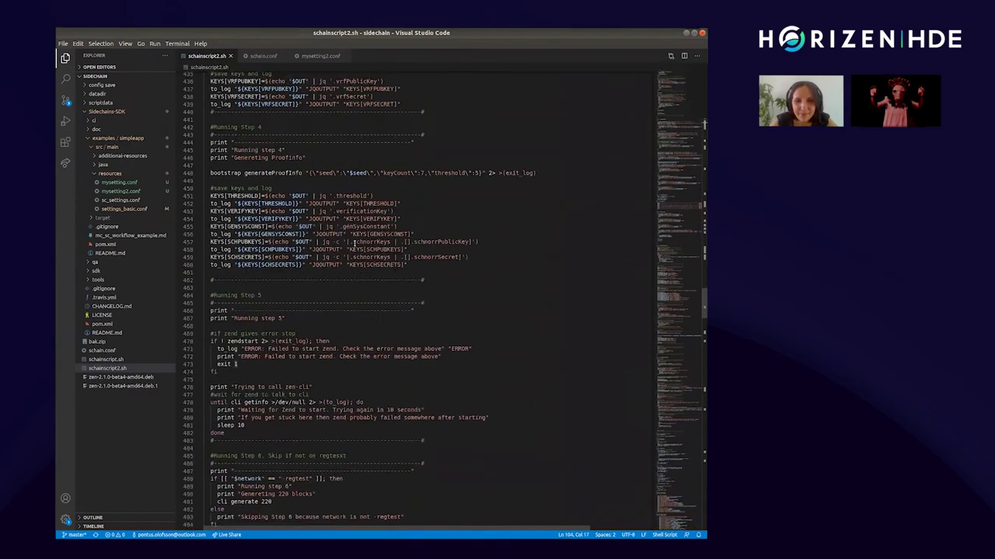
pyautogui.scroll(-2, 354, 244)
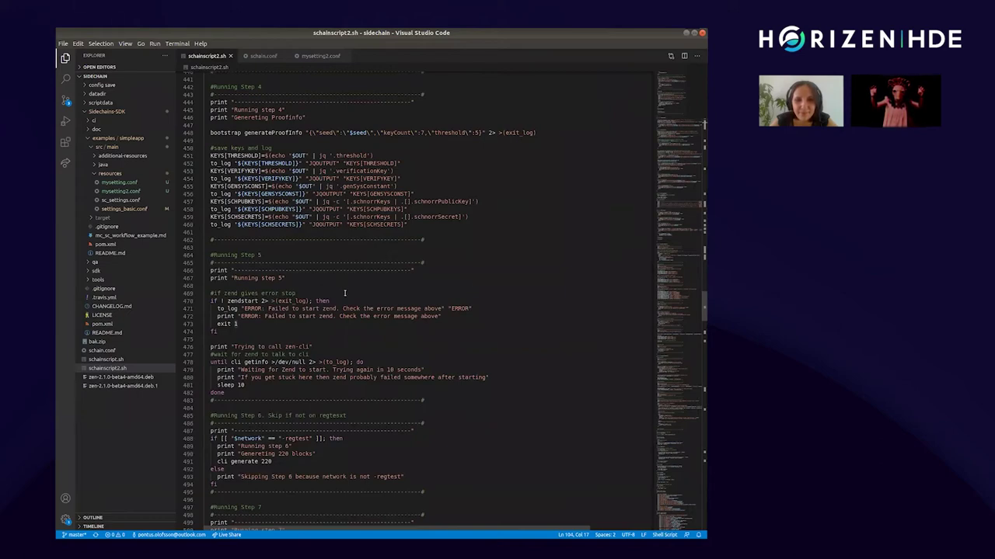
pyautogui.scroll(4, 347, 280)
pyautogui.scroll(4, 342, 291)
pyautogui.scroll(4, 342, 292)
pyautogui.scroll(4, 311, 276)
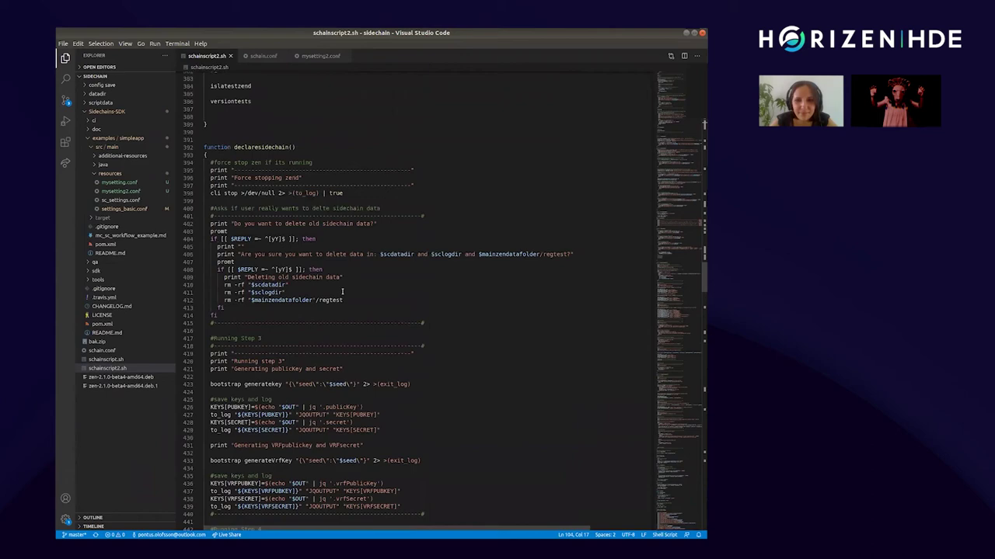
pyautogui.scroll(4, 280, 260)
pyautogui.scroll(4, 242, 235)
pyautogui.scroll(1, 280, 253)
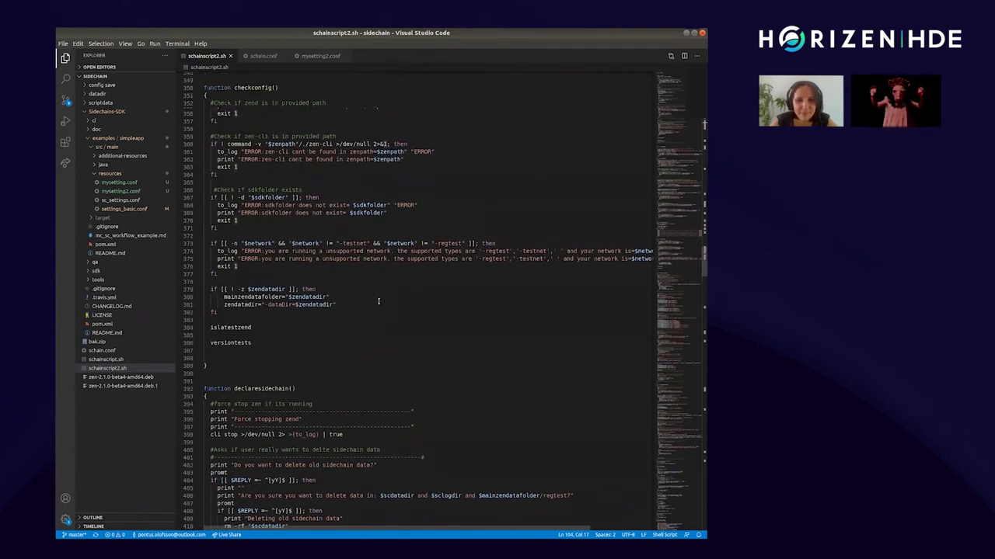
pyautogui.scroll(3, 319, 276)
pyautogui.scroll(4, 347, 291)
pyautogui.scroll(2, 347, 291)
pyautogui.scroll(3, 419, 269)
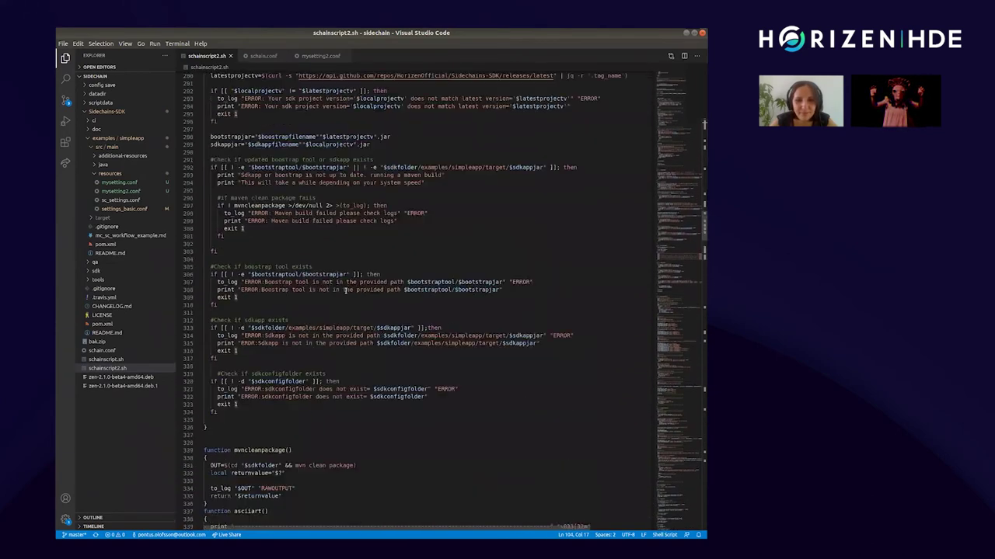
pyautogui.scroll(4, 498, 245)
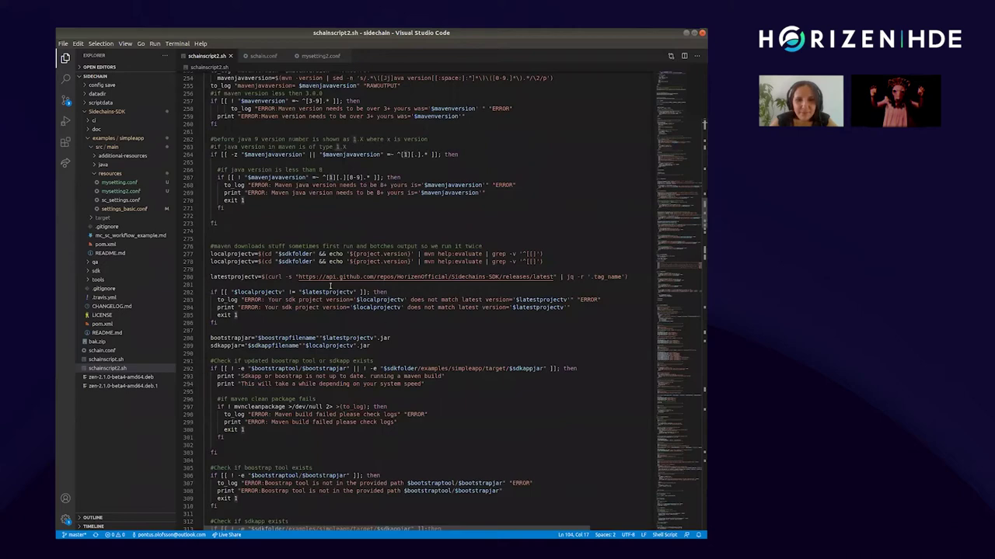
pyautogui.scroll(2, 331, 286)
pyautogui.scroll(3, 326, 282)
pyautogui.scroll(2, 322, 280)
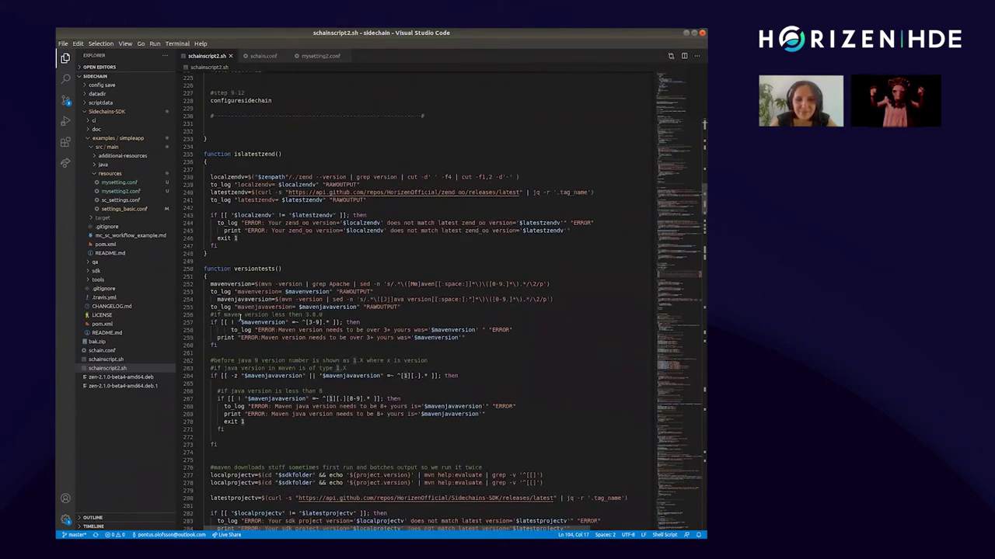
pyautogui.tripleClick(239, 317)
pyautogui.scroll(2, 248, 307)
pyautogui.scroll(2, 256, 295)
pyautogui.scroll(4, 264, 280)
pyautogui.scroll(4, 270, 268)
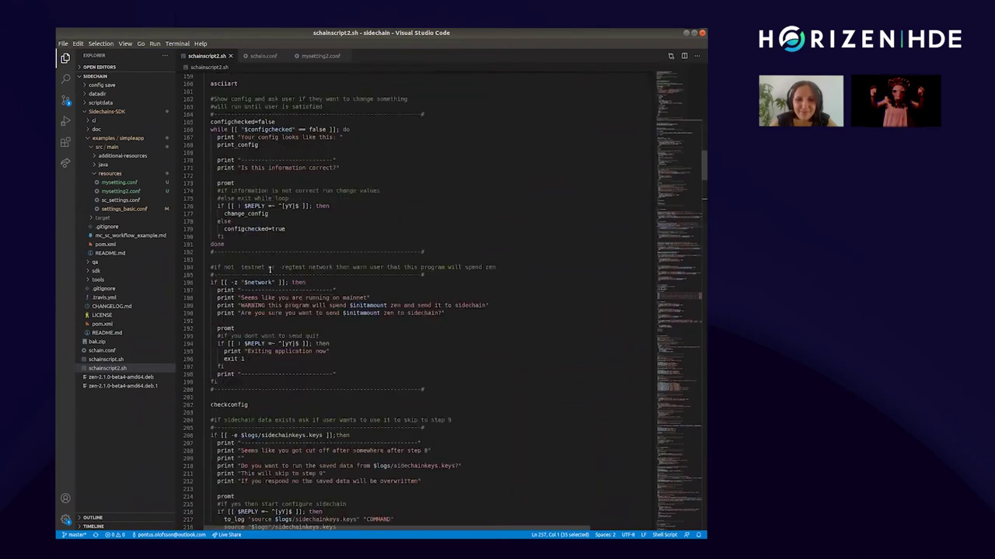
pyautogui.scroll(4, 270, 268)
pyautogui.scroll(4, 270, 268)
pyautogui.scroll(4, 271, 314)
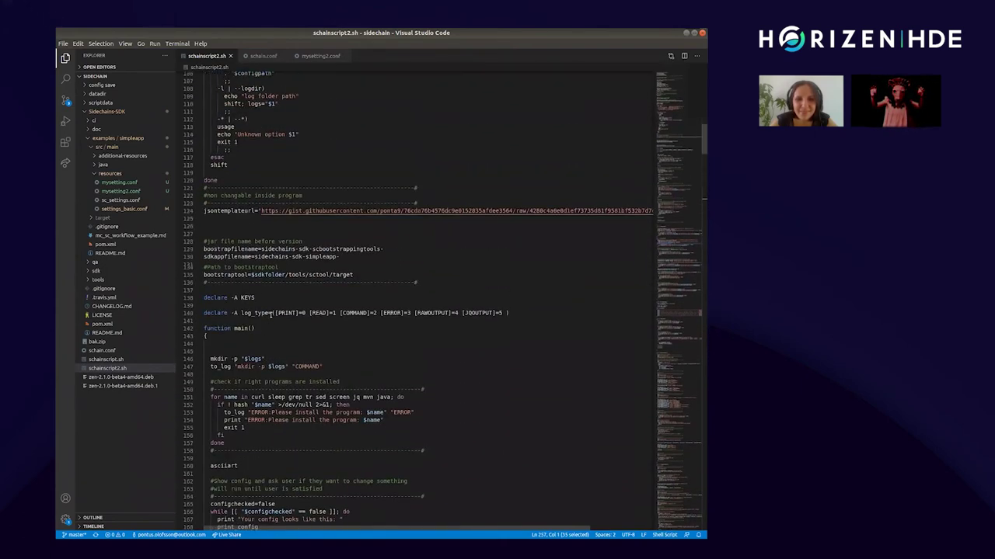
pyautogui.scroll(3, 270, 315)
pyautogui.scroll(6, 271, 315)
pyautogui.scroll(4, 270, 315)
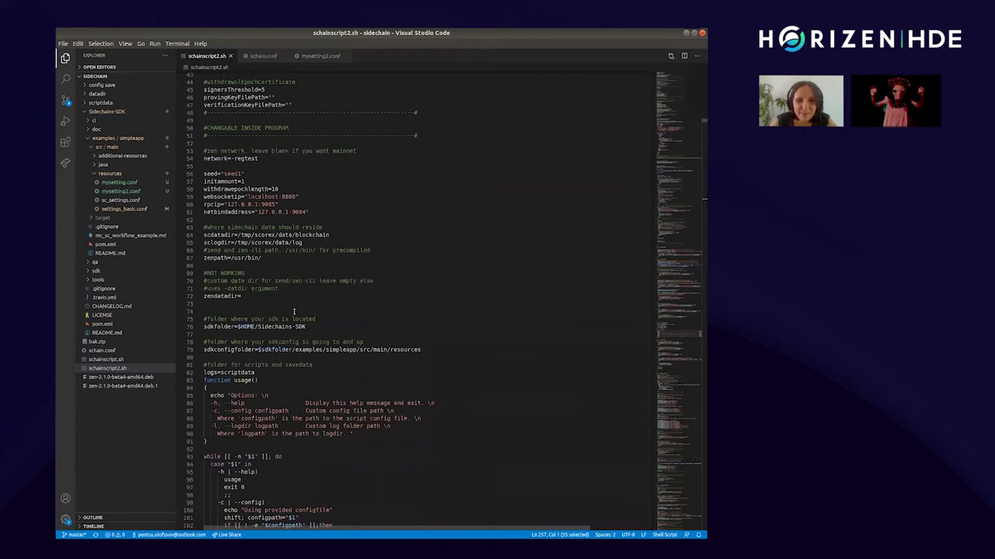
pyautogui.click(278, 266)
pyautogui.scroll(2, 267, 254)
pyautogui.scroll(2, 266, 254)
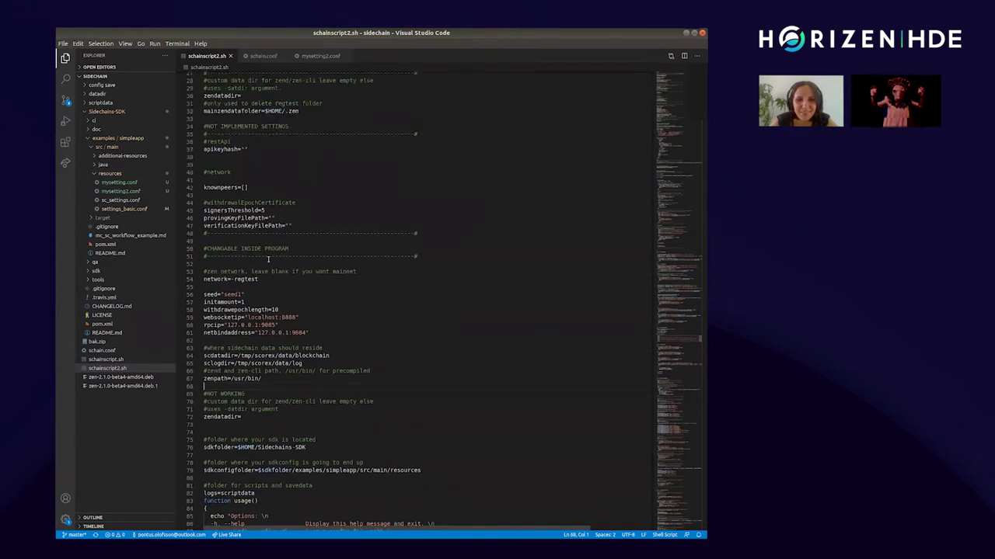
pyautogui.scroll(3, 266, 255)
pyautogui.scroll(2, 266, 251)
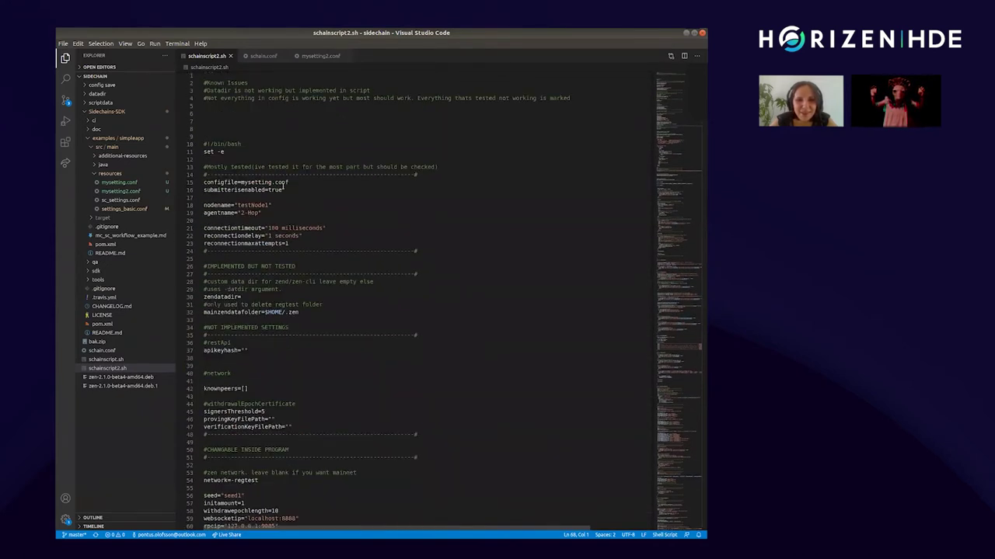
pyautogui.click(251, 115)
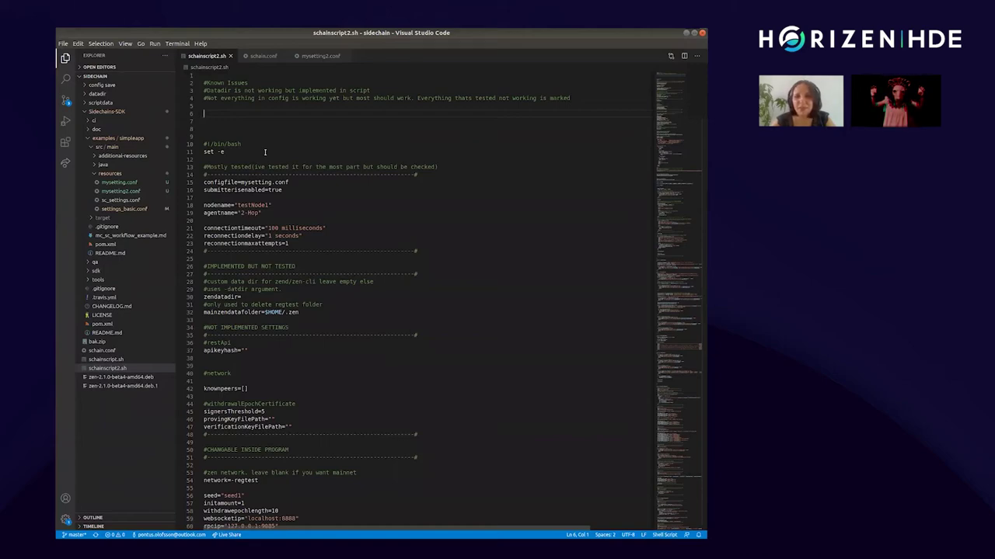
pyautogui.scroll(-3, 264, 151)
pyautogui.scroll(-5, 280, 187)
pyautogui.scroll(-5, 287, 202)
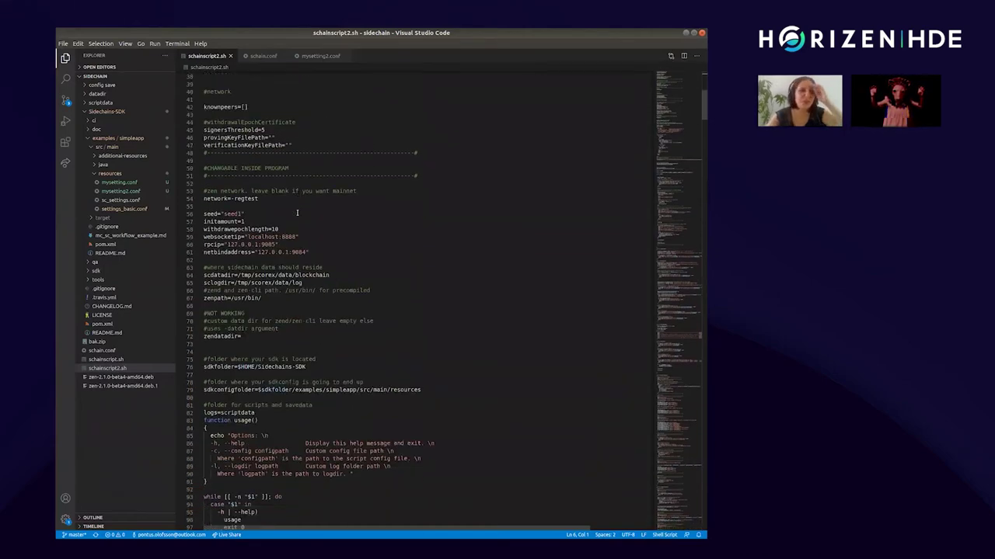
pyautogui.scroll(-5, 296, 214)
pyautogui.scroll(-5, 296, 214)
pyautogui.scroll(-5, 296, 215)
pyautogui.scroll(5, 291, 226)
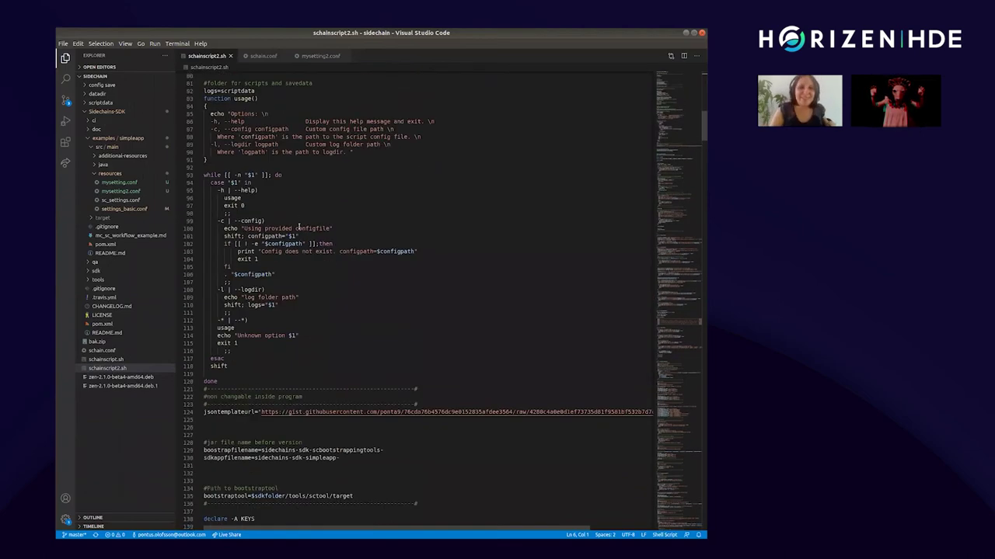
pyautogui.scroll(5, 287, 233)
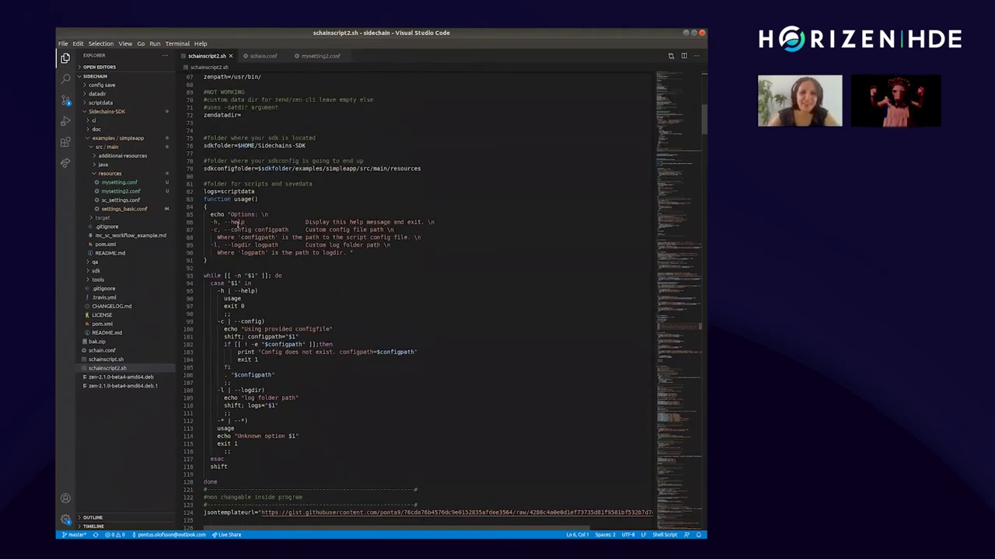
pyautogui.scroll(-1, 271, 238)
pyautogui.scroll(-3, 270, 239)
pyautogui.scroll(-4, 278, 241)
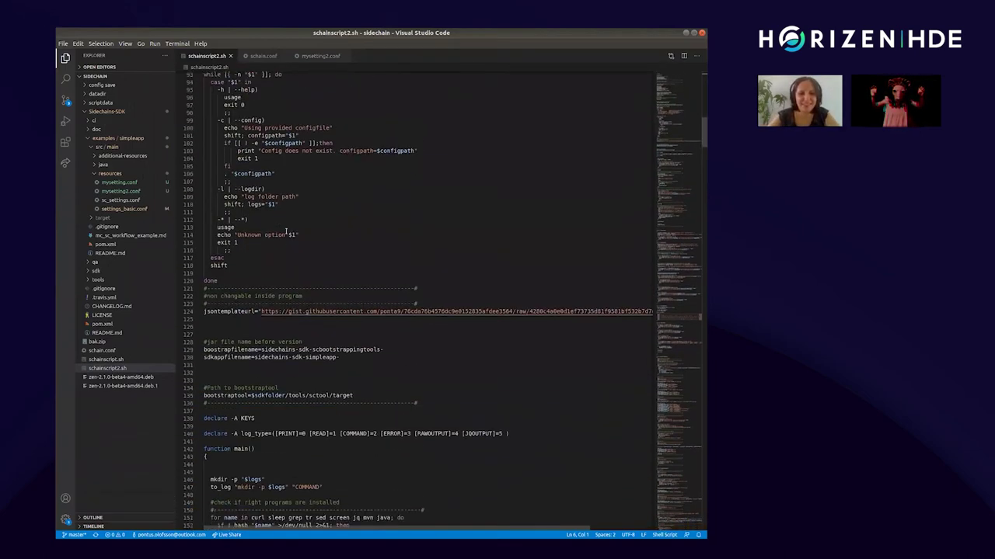
pyautogui.scroll(-4, 286, 232)
pyautogui.scroll(-2, 362, 295)
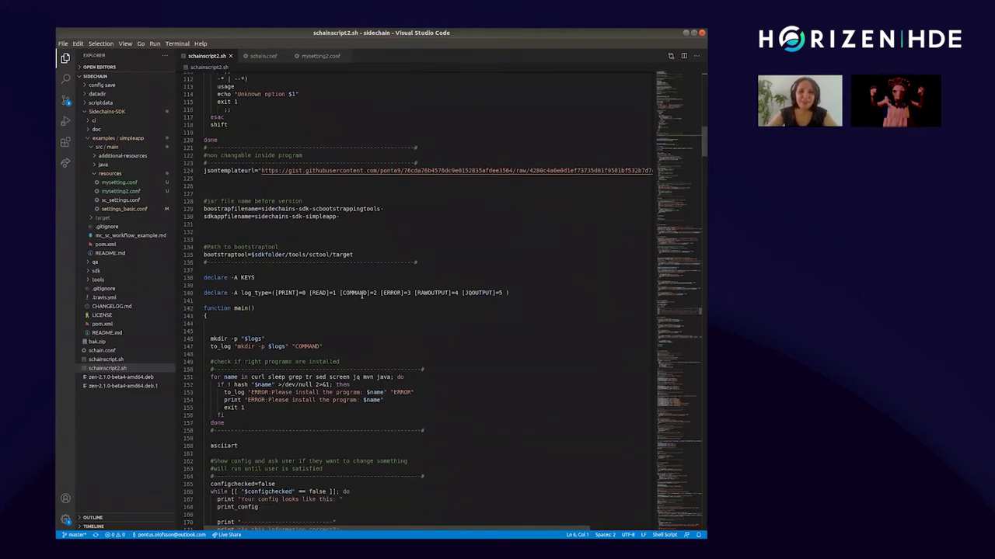
pyautogui.scroll(-5, 361, 294)
pyautogui.scroll(-3, 361, 294)
pyautogui.scroll(-1, 362, 295)
pyautogui.scroll(-5, 361, 296)
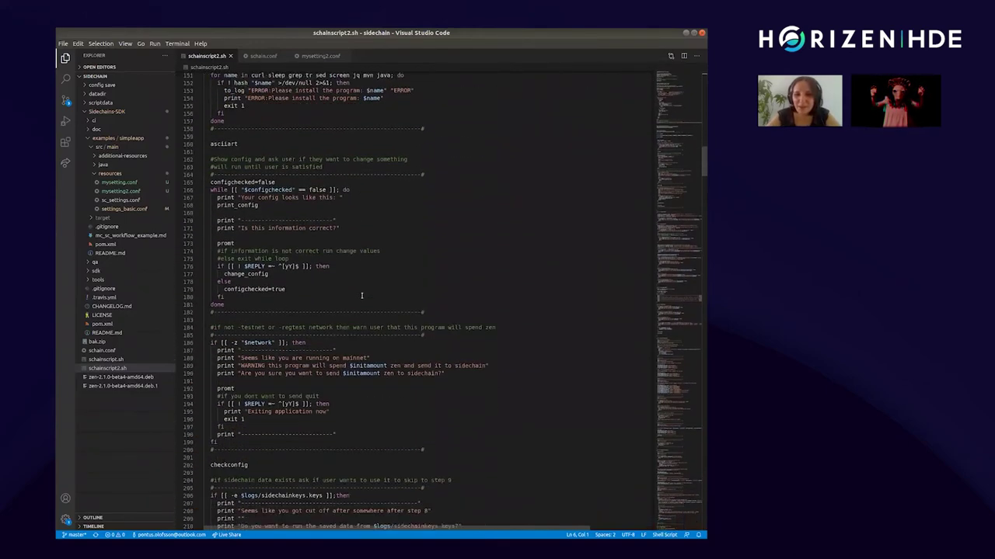
pyautogui.scroll(-2, 361, 295)
pyautogui.scroll(-3, 361, 295)
pyautogui.scroll(-6, 361, 296)
pyautogui.scroll(-5, 361, 296)
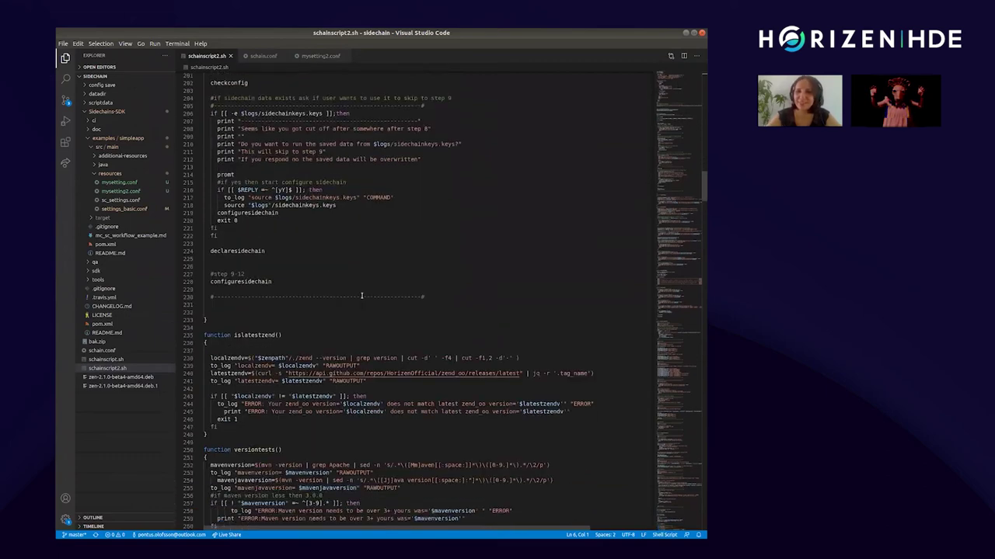
pyautogui.scroll(-5, 361, 296)
pyautogui.scroll(-5, 361, 296)
pyautogui.scroll(-3, 362, 297)
pyautogui.scroll(-1, 362, 297)
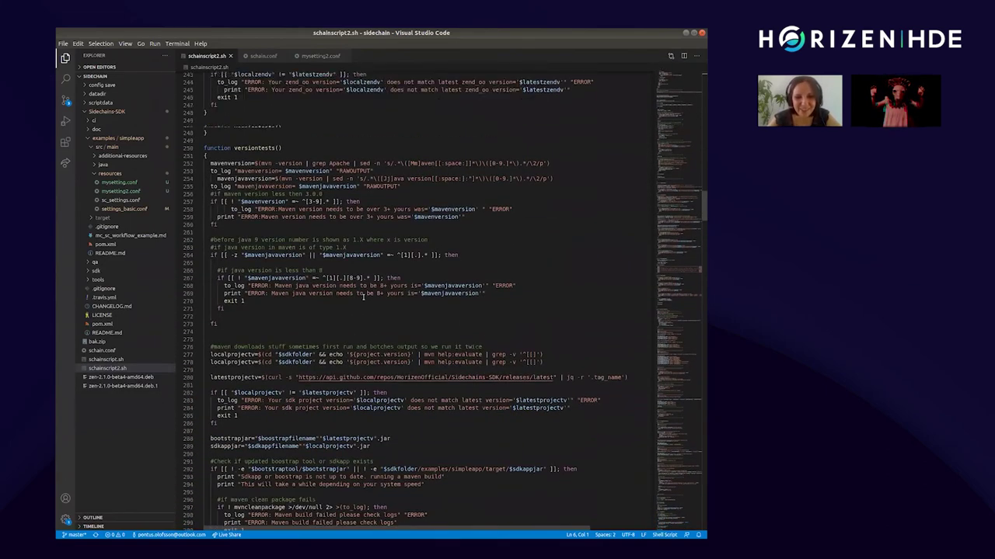
pyautogui.scroll(-2, 362, 297)
pyautogui.scroll(-1, 362, 297)
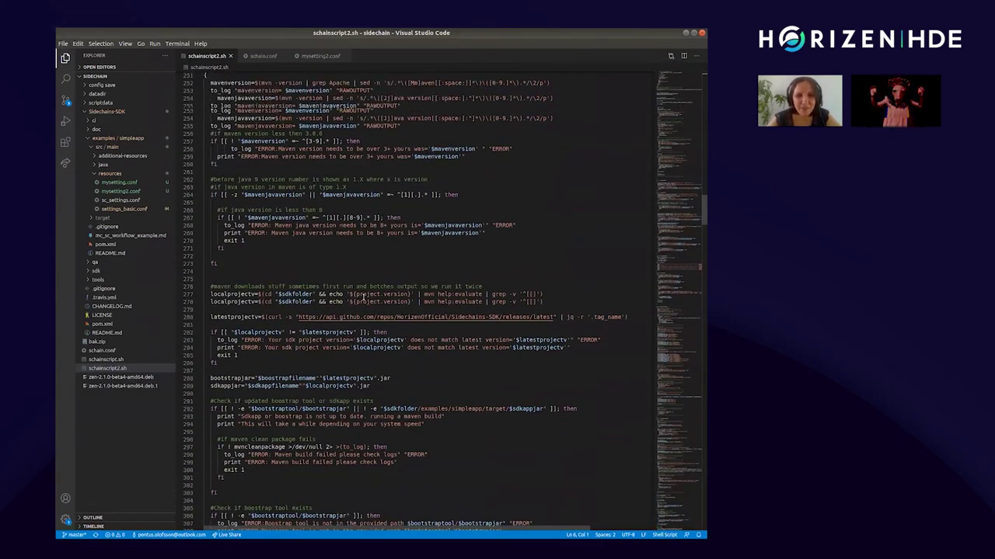
pyautogui.scroll(-3, 362, 297)
pyautogui.scroll(-2, 362, 297)
pyautogui.scroll(-2, 363, 297)
pyautogui.scroll(-2, 363, 297)
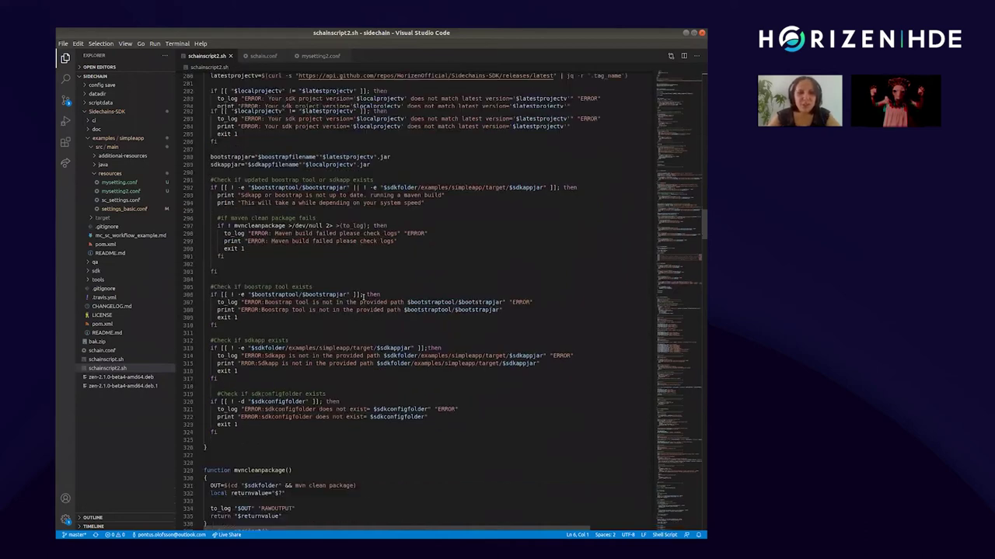
pyautogui.scroll(-2, 363, 297)
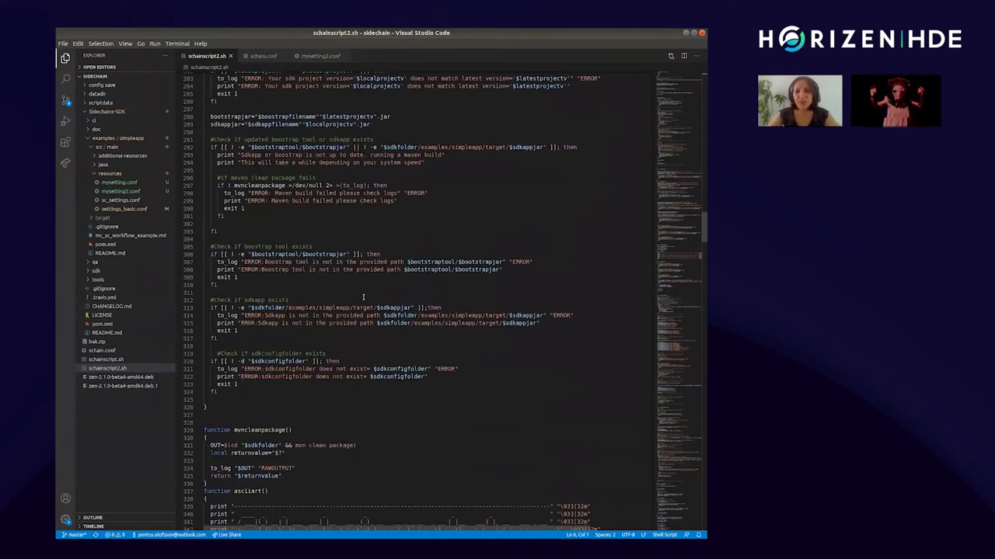
pyautogui.scroll(-1, 362, 297)
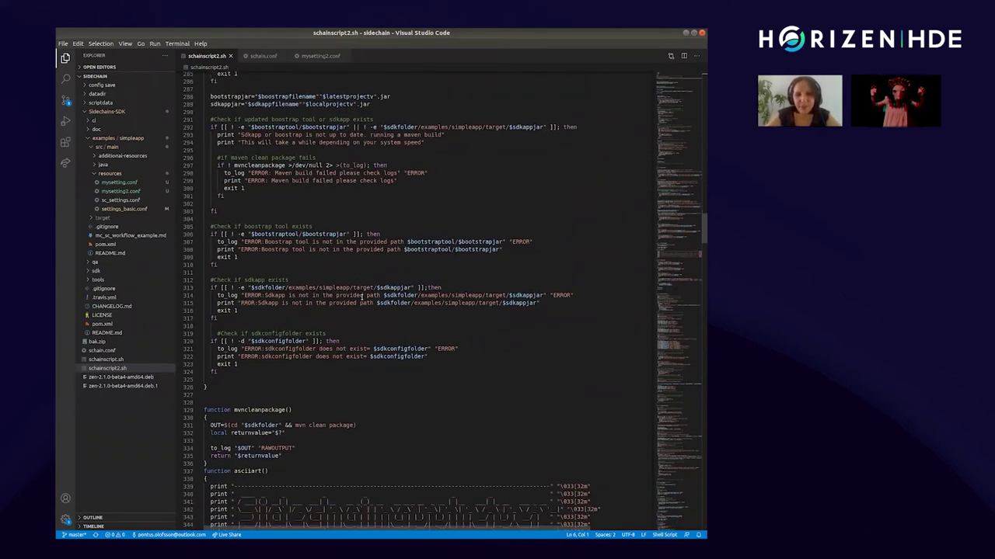
pyautogui.scroll(-1, 362, 297)
pyautogui.scroll(-3, 361, 298)
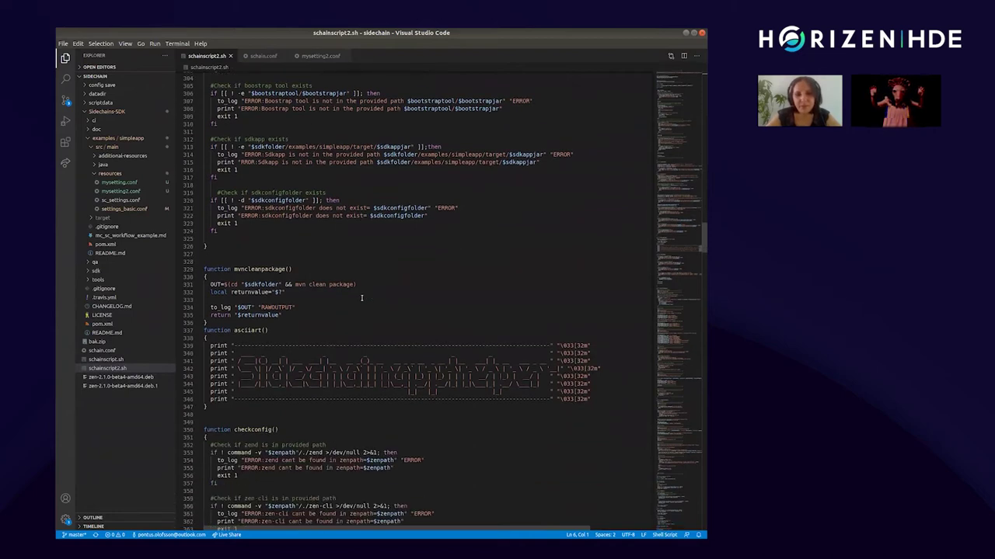
pyautogui.scroll(-1, 362, 298)
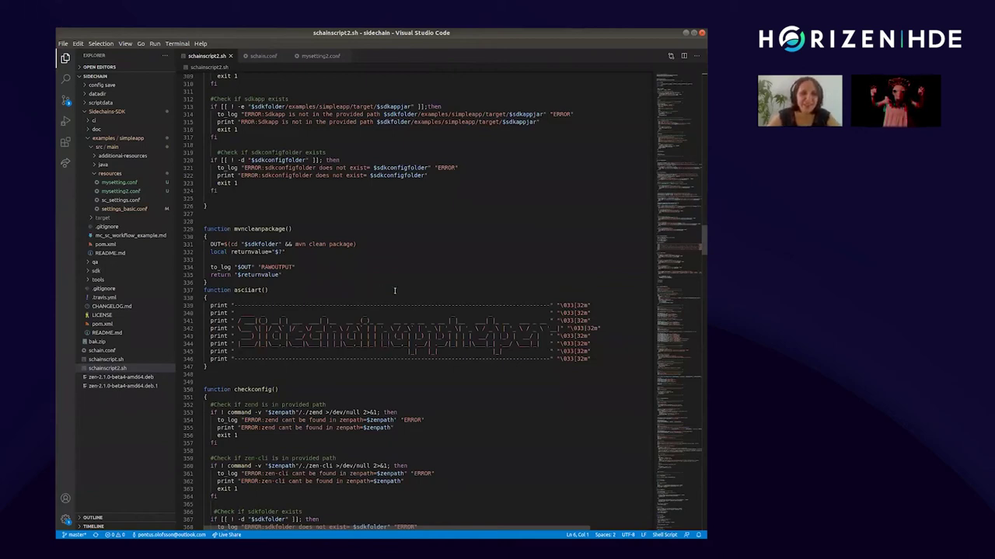
pyautogui.scroll(-2, 394, 291)
pyautogui.scroll(-2, 396, 280)
pyautogui.scroll(-3, 400, 268)
pyautogui.scroll(-3, 402, 263)
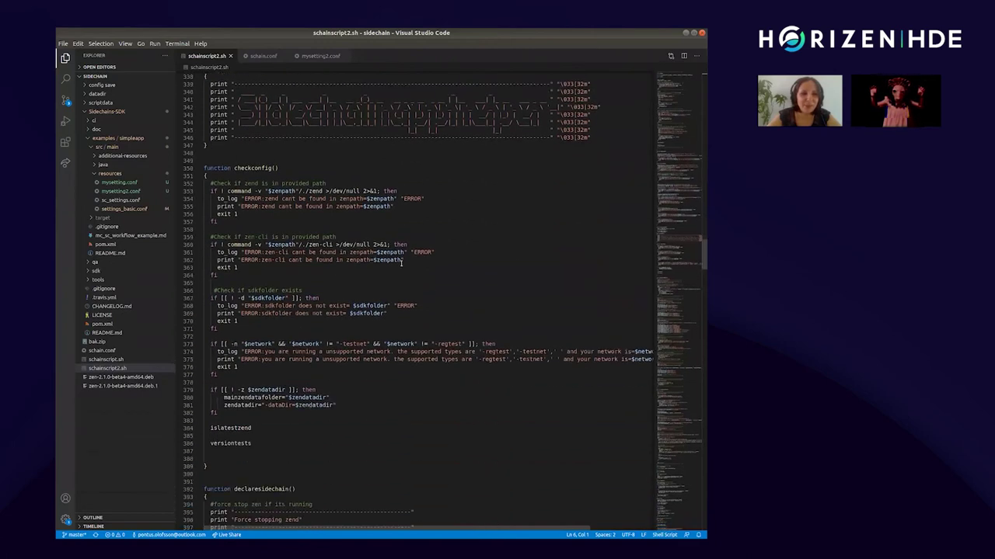
pyautogui.scroll(-3, 400, 263)
pyautogui.scroll(-1, 397, 260)
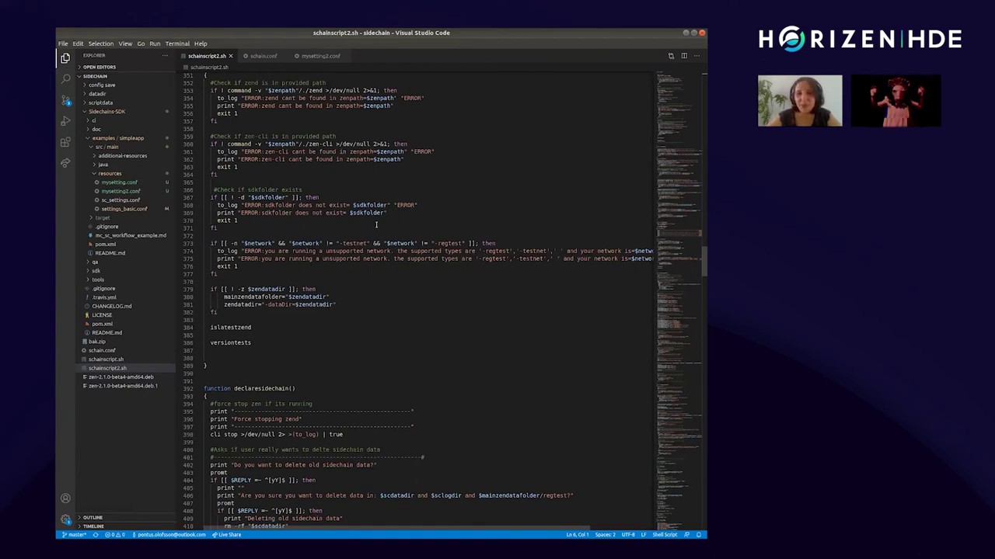
pyautogui.scroll(3, 376, 225)
pyautogui.scroll(5, 377, 229)
pyautogui.scroll(3, 381, 237)
pyautogui.scroll(7, 385, 251)
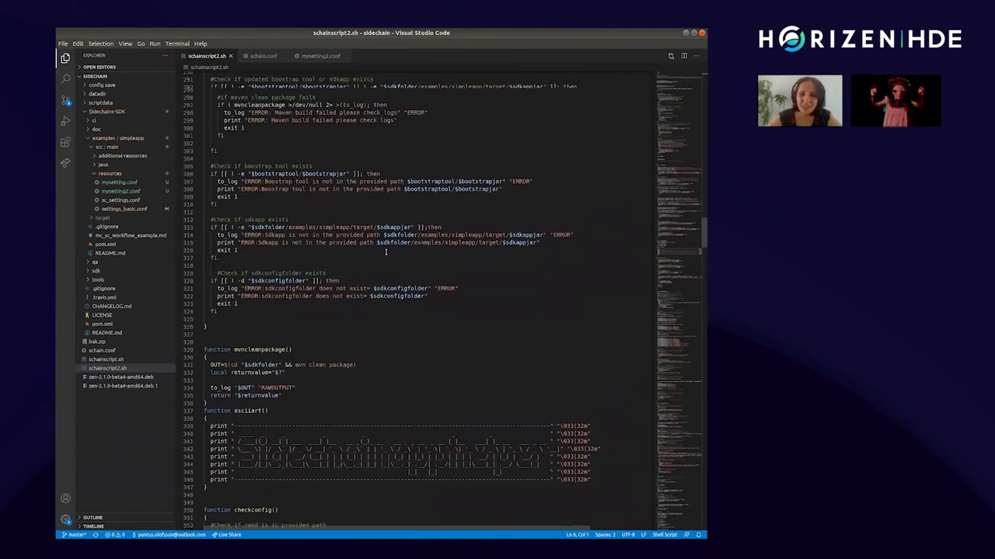
pyautogui.scroll(4, 385, 250)
pyautogui.scroll(5, 385, 251)
pyautogui.scroll(5, 385, 251)
pyautogui.scroll(5, 385, 251)
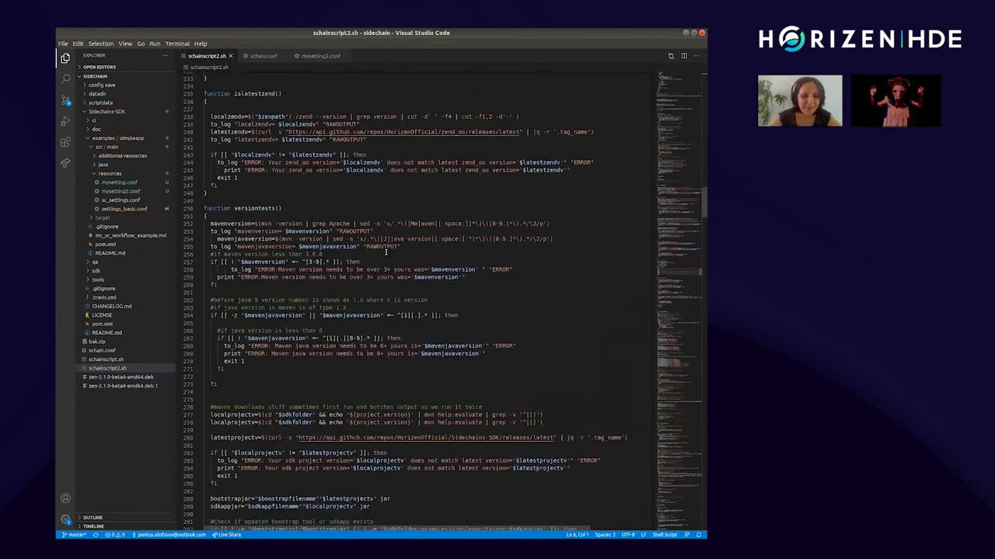
pyautogui.scroll(5, 383, 251)
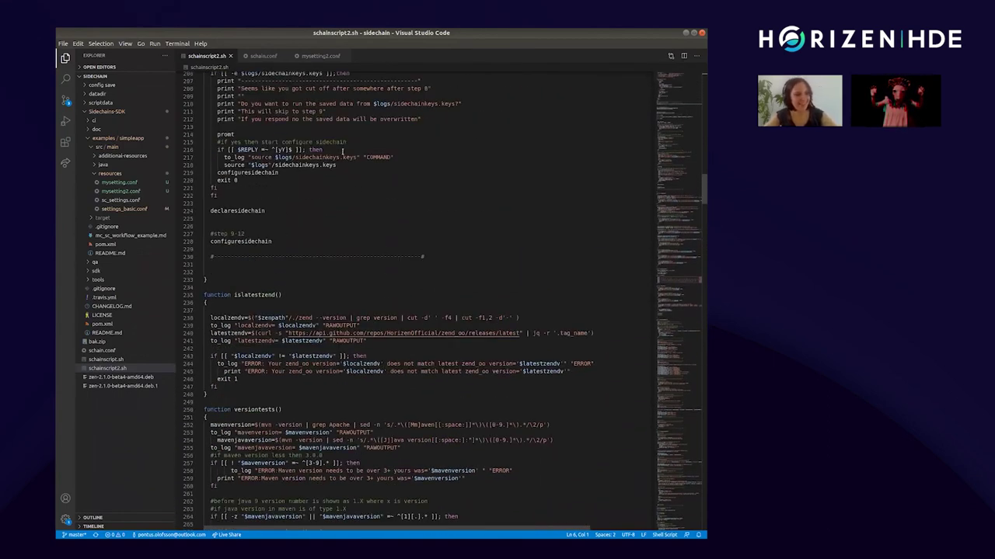
pyautogui.scroll(2, 358, 258)
pyautogui.scroll(3, 357, 259)
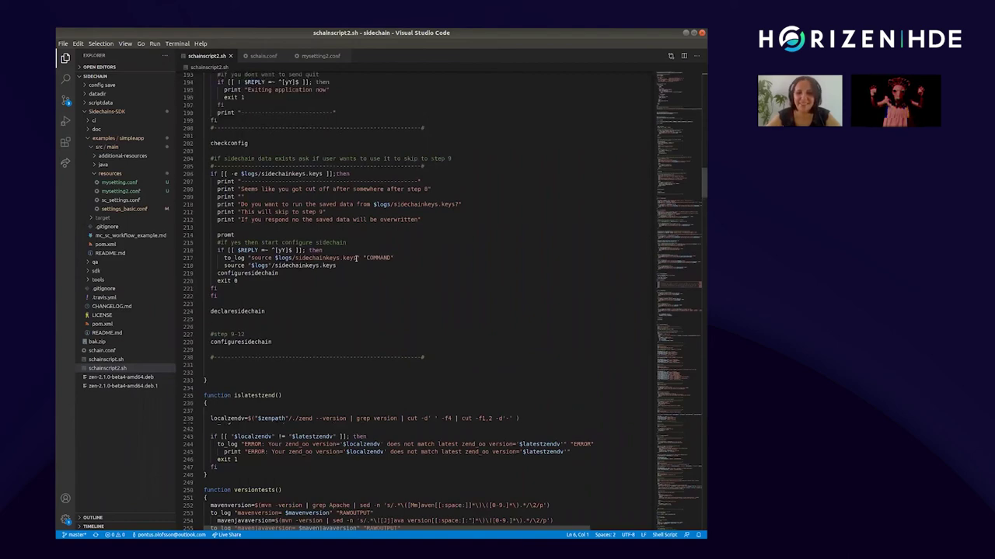
pyautogui.scroll(7, 357, 259)
pyautogui.scroll(9, 356, 259)
pyautogui.scroll(5, 355, 259)
pyautogui.scroll(5, 356, 259)
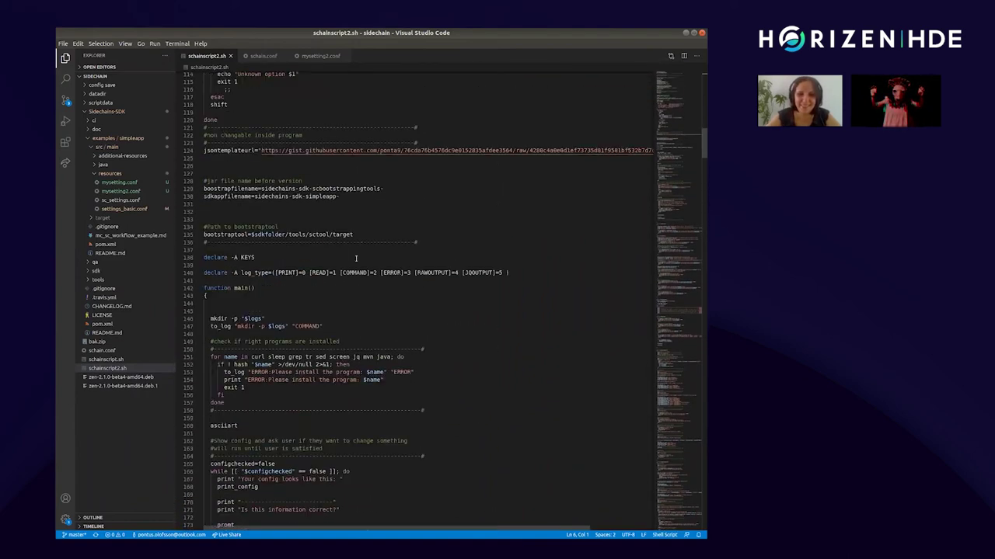
pyautogui.scroll(5, 356, 259)
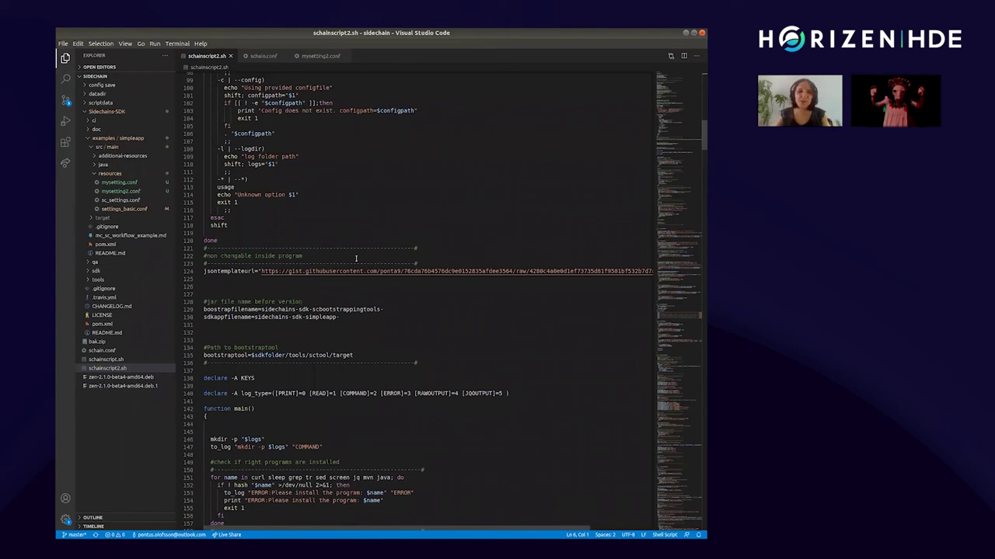
pyautogui.scroll(2, 363, 234)
pyautogui.scroll(4, 360, 233)
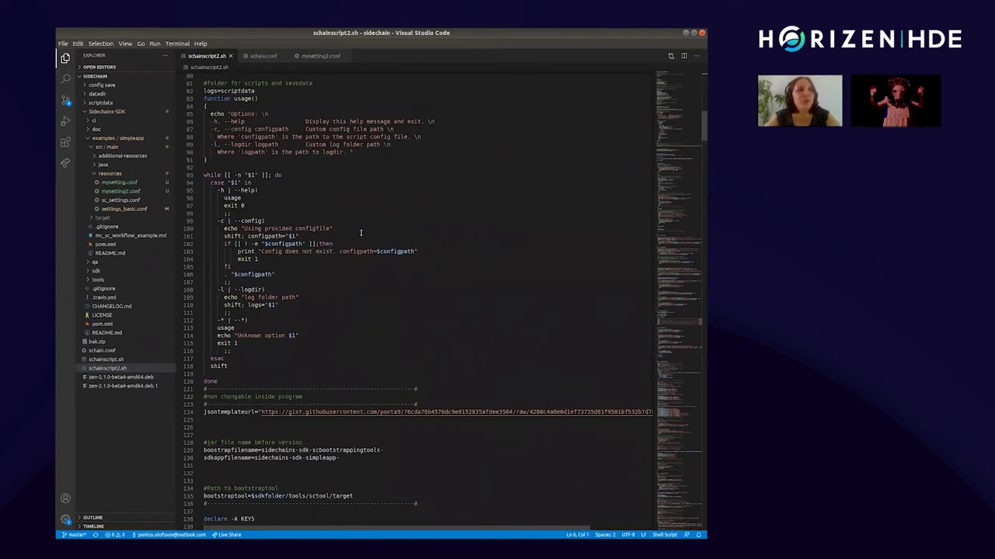
pyautogui.scroll(4, 359, 233)
pyautogui.scroll(4, 360, 234)
pyautogui.scroll(4, 357, 232)
pyautogui.scroll(4, 356, 232)
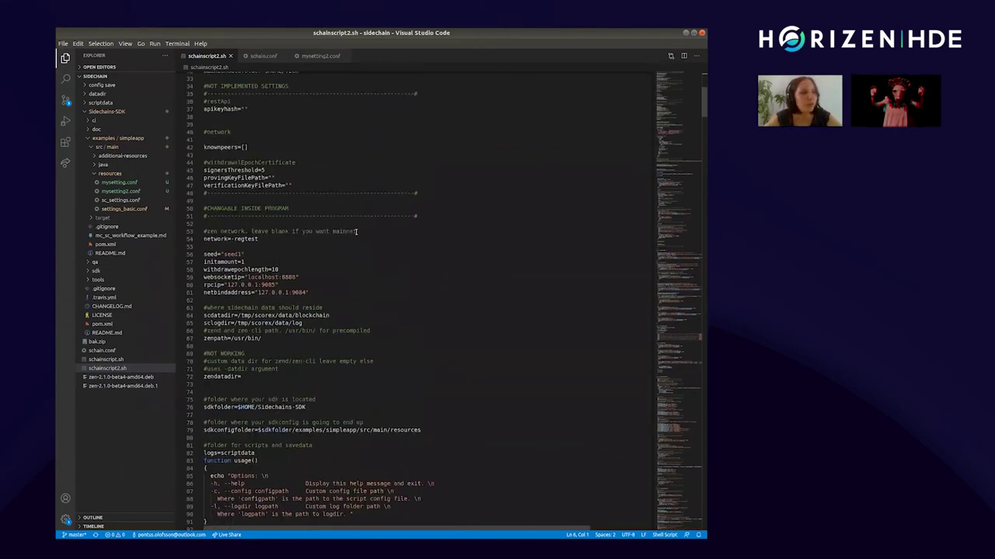
pyautogui.scroll(3, 354, 232)
pyautogui.scroll(4, 355, 231)
pyautogui.scroll(3, 354, 232)
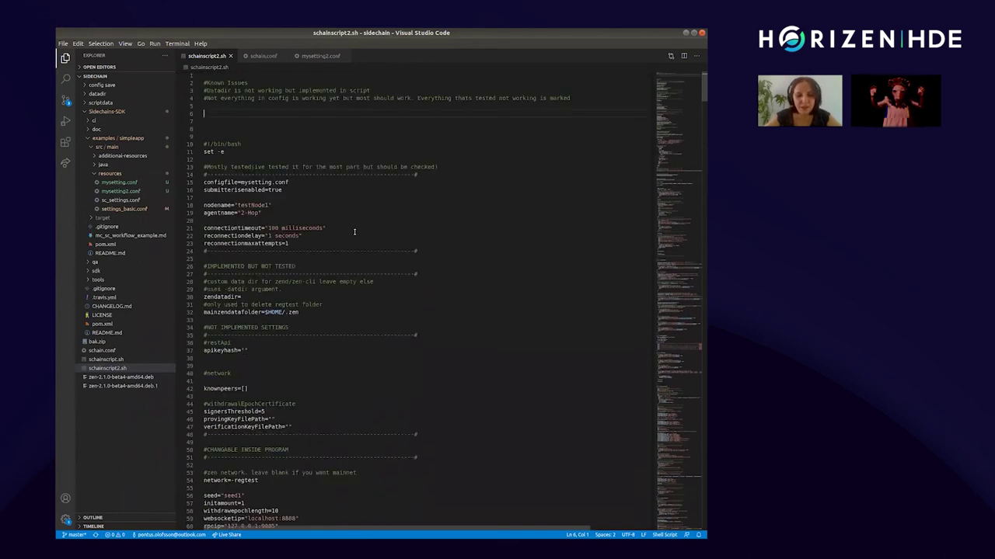